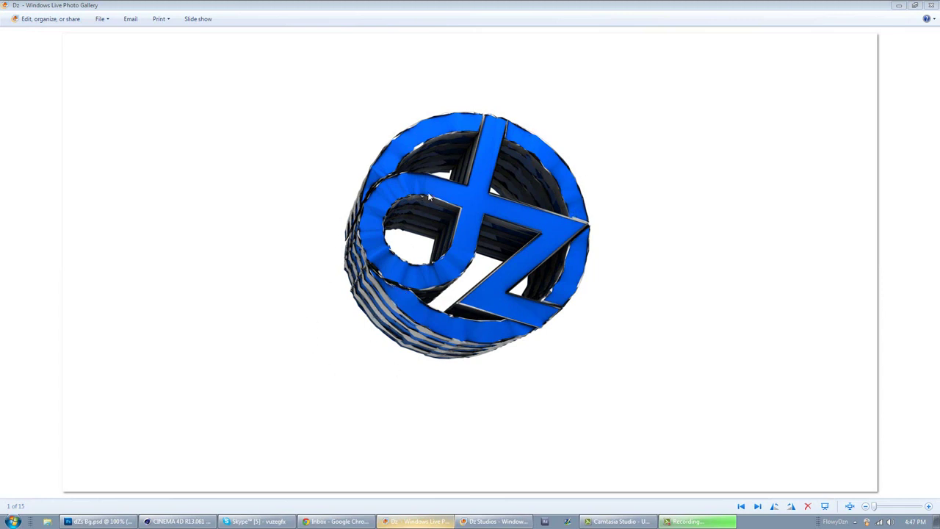
Switch to the Dz Studios photo showing the blue-and-grey shattered sphere render
left_click(507, 522)
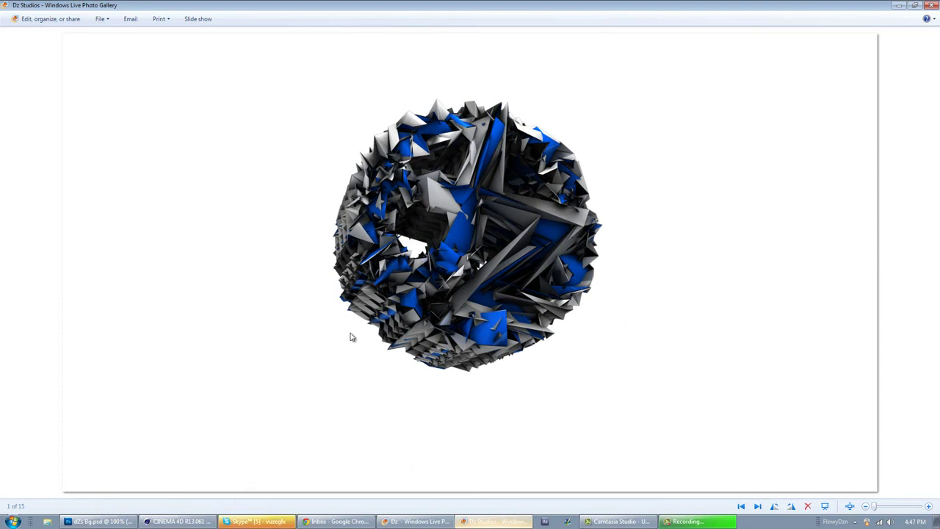
In Cinema 4D, add a MoGraph MoText object and raise it above the ground plane
left_click(177, 520)
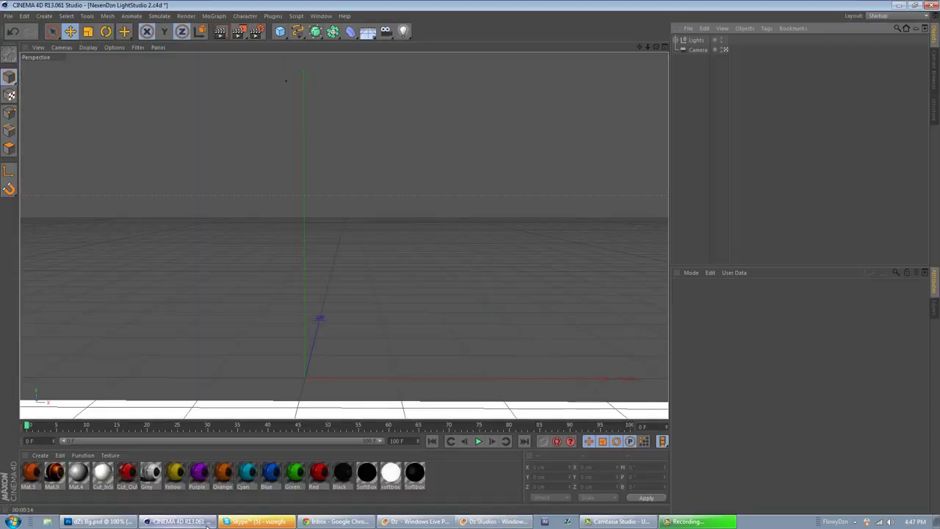
left_click(213, 16)
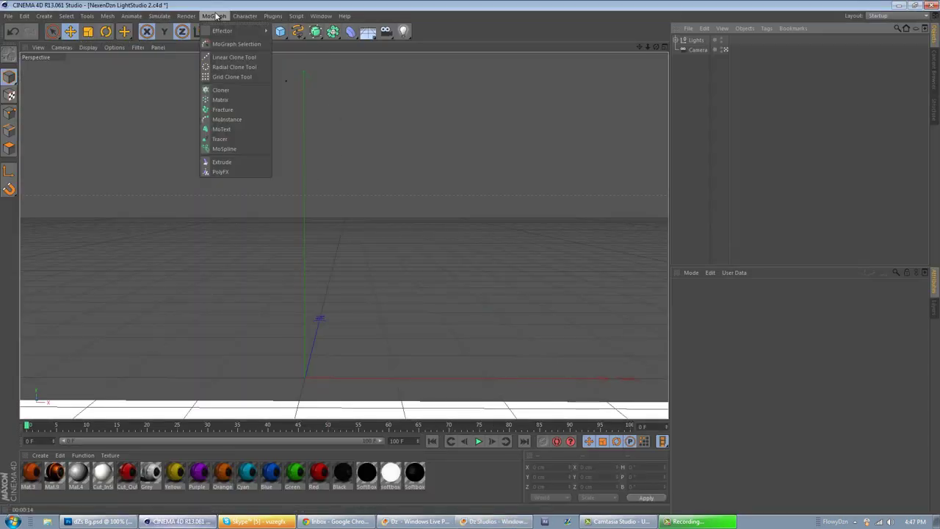
left_click(224, 129)
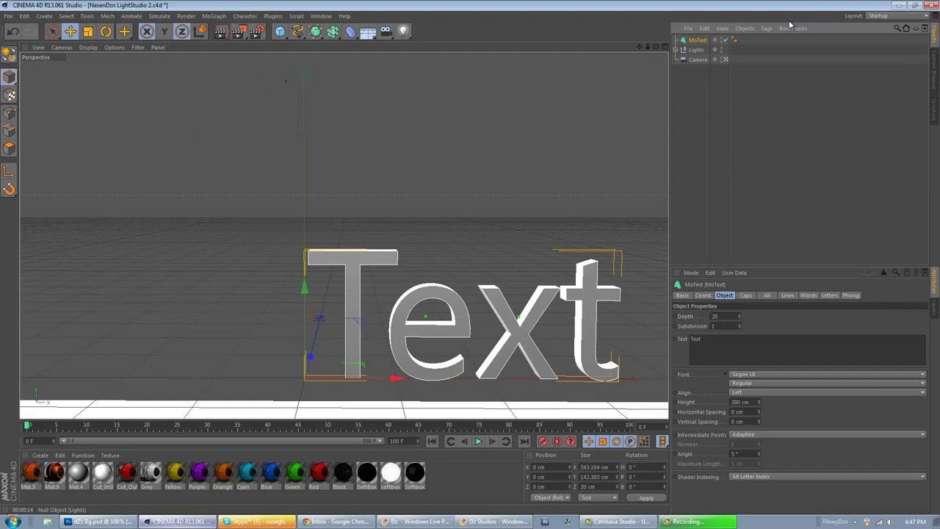
left_click_drag(302, 292, 311, 189)
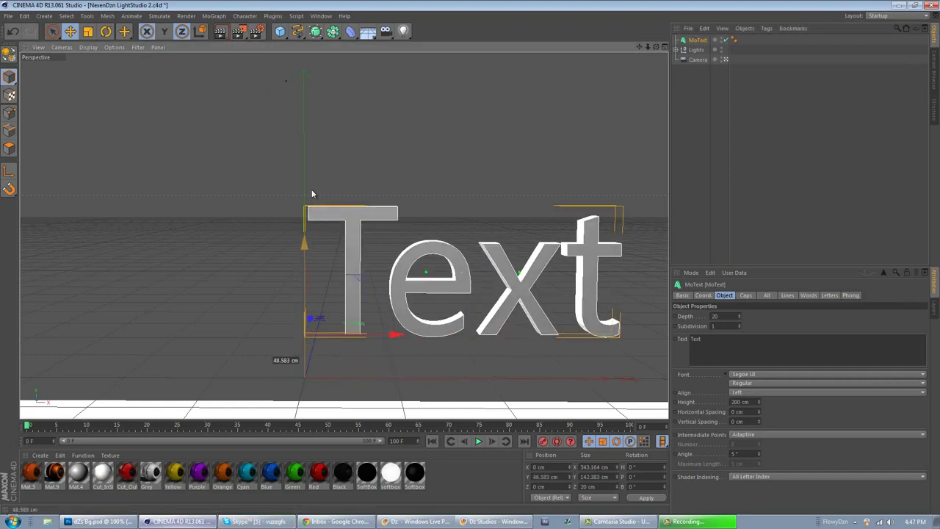
Change the MoText's text to 'SoaR' and move it left to about X −200.968 cm
left_click(397, 279)
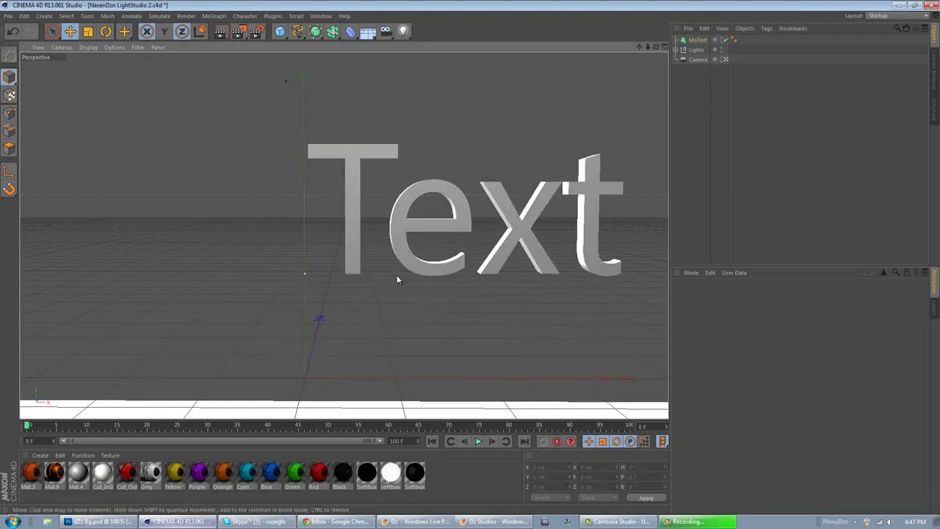
left_click(696, 41)
double_click(716, 346)
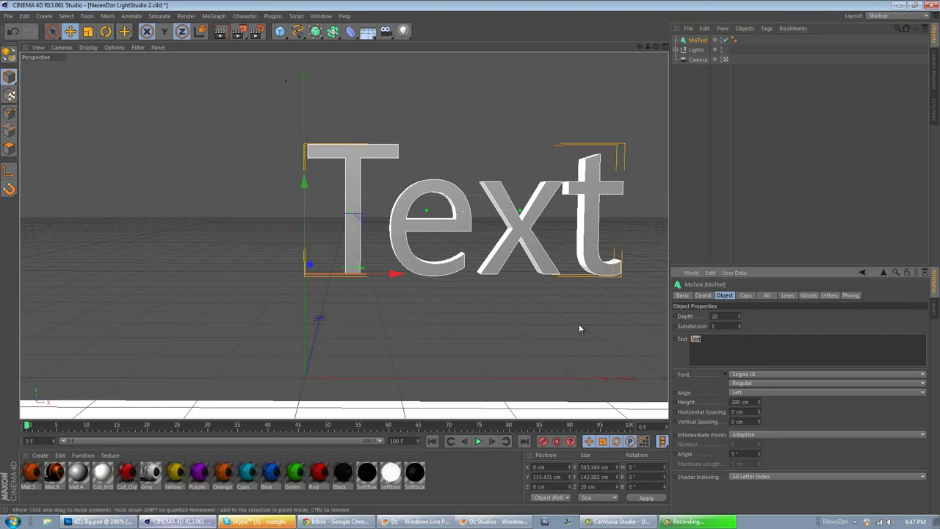
type("SoaR")
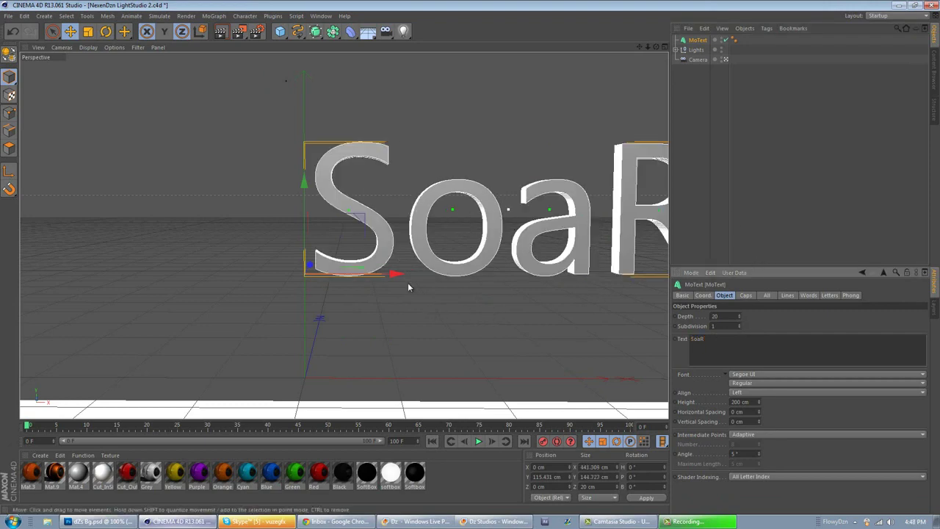
left_click_drag(396, 274, 215, 346)
Set the SoaR font to BigNoodleTitling and nudge the text right to X −154.937 cm
left_click(766, 375)
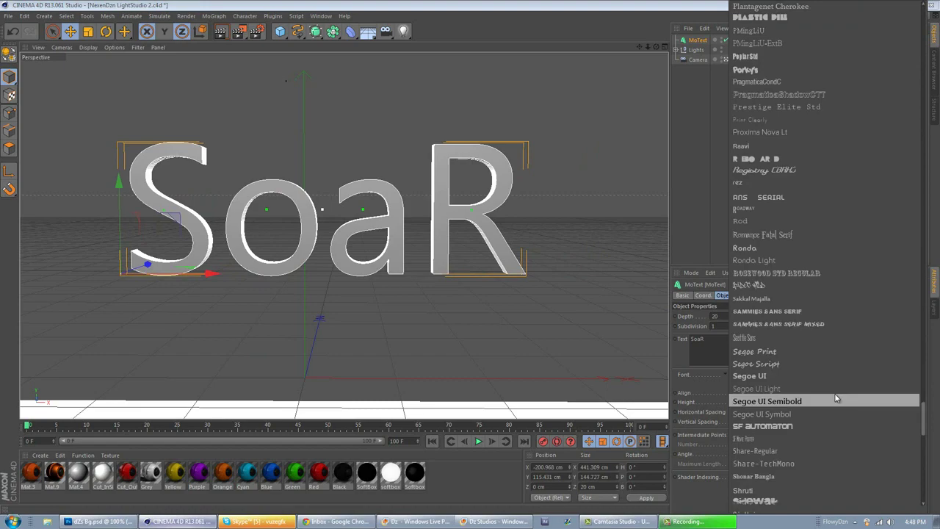
scroll(831, 384, "up", 10)
scroll(822, 372, "up", 15)
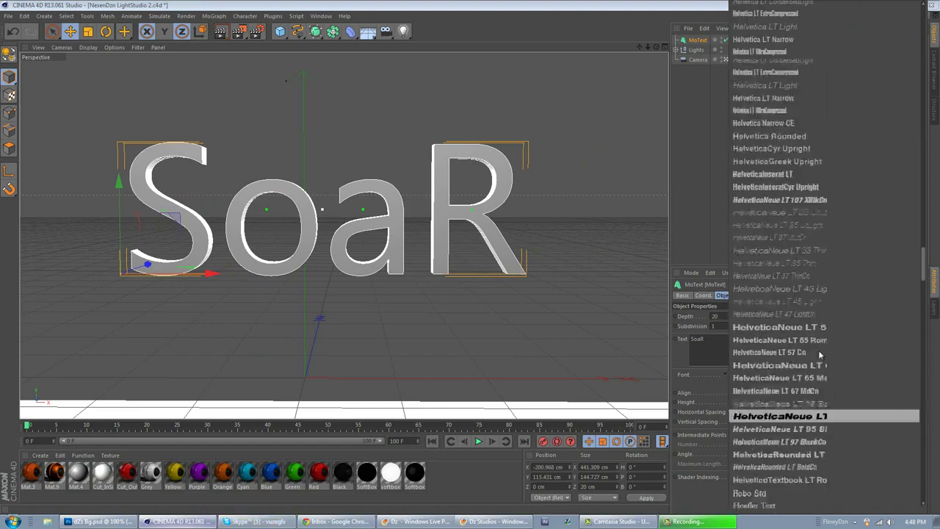
scroll(814, 333, "up", 10)
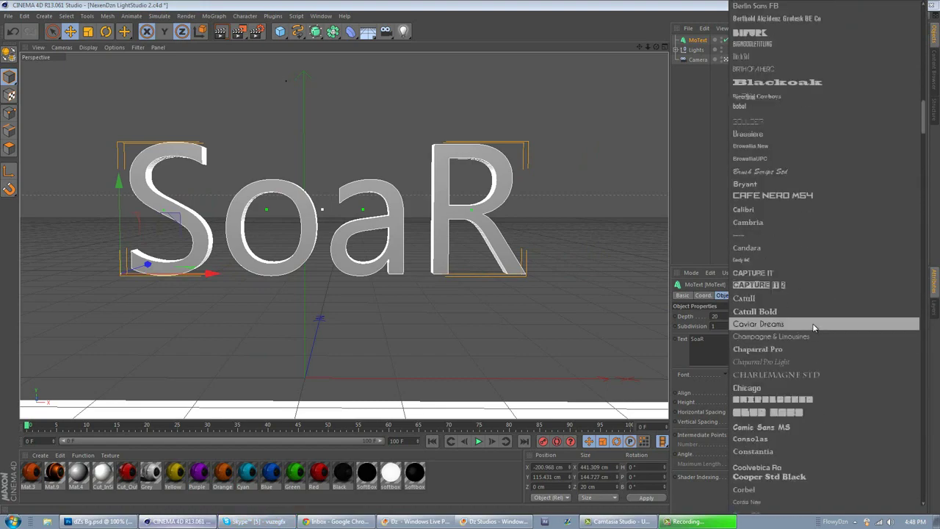
left_click(752, 43)
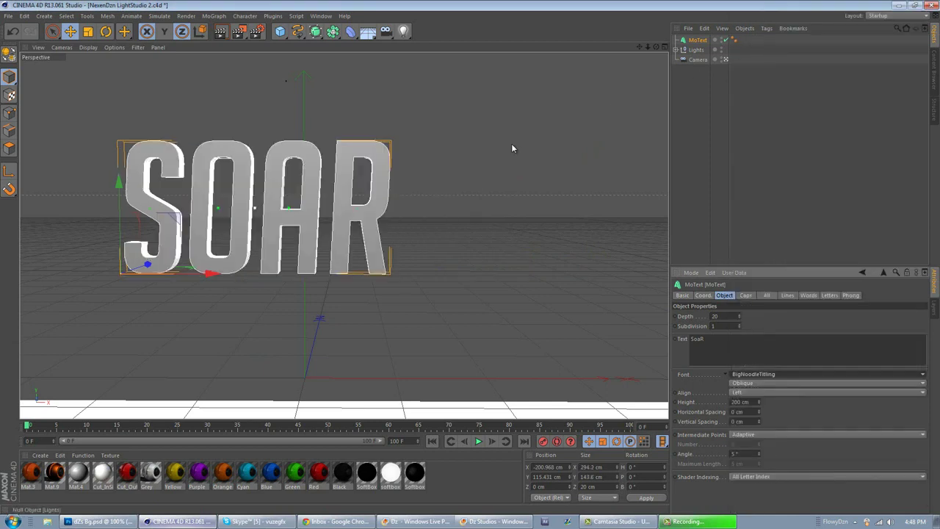
left_click_drag(203, 274, 260, 274)
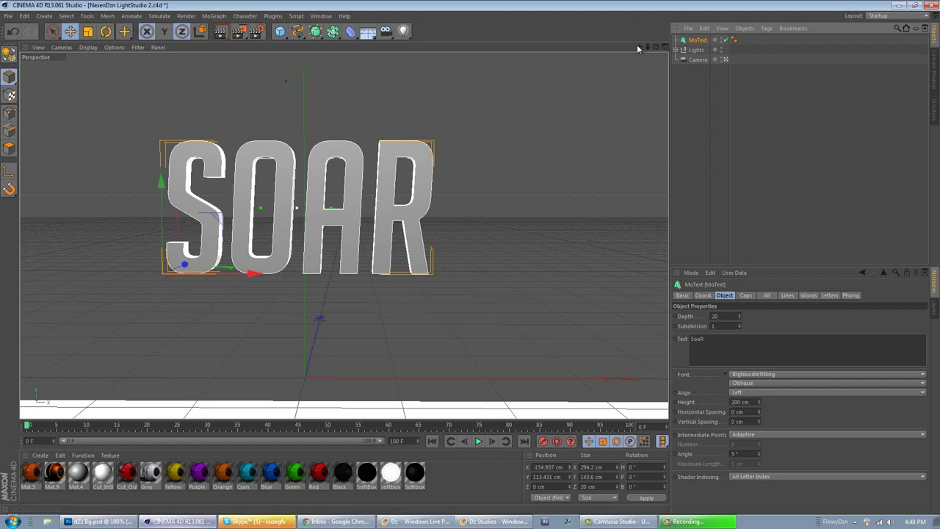
left_click_drag(637, 44, 469, 256)
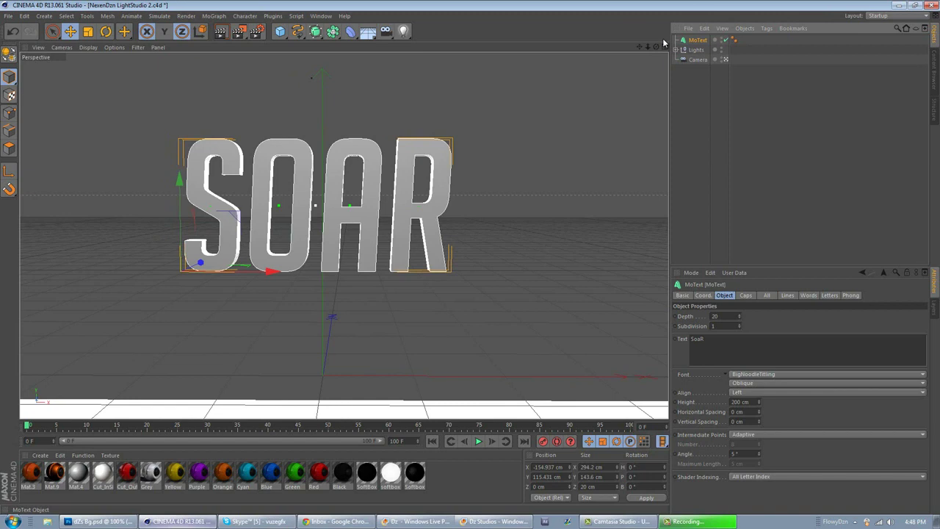
Apply the Blue material to MoText and duplicate it as MoText.1
left_click_drag(663, 43, 696, 43)
left_click(696, 42)
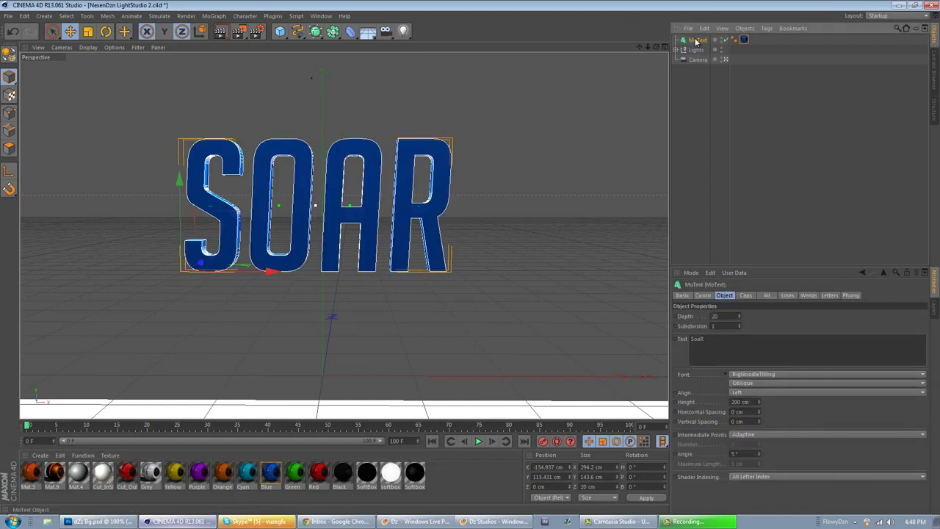
key("ctrl+c")
key("ctrl+v")
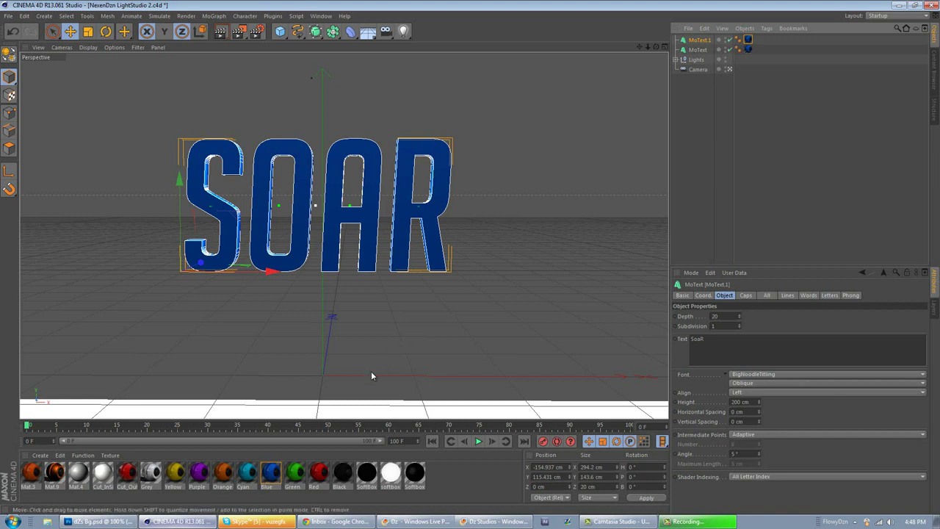
Give MoText.1 the Mat.4 material and remove its Blue material tag
left_click_drag(78, 479, 714, 41)
left_click(747, 39)
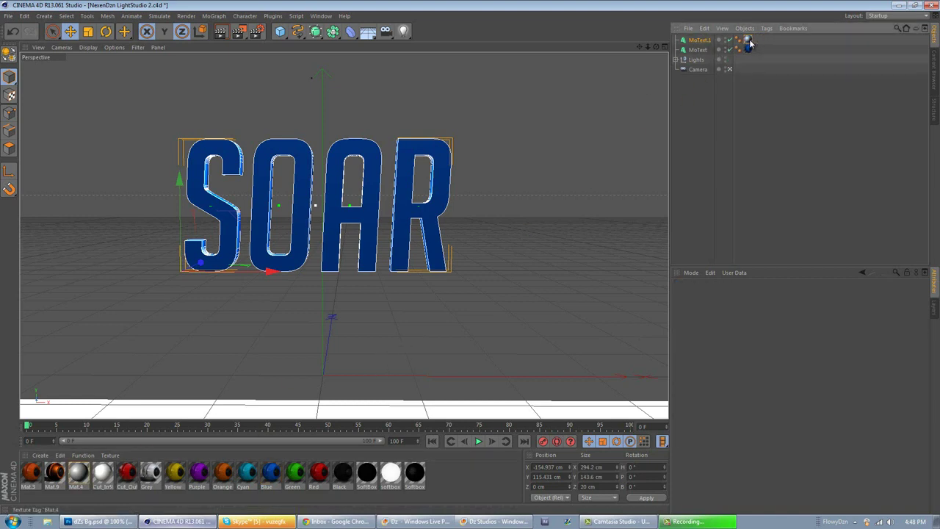
key("Delete")
left_click(711, 41)
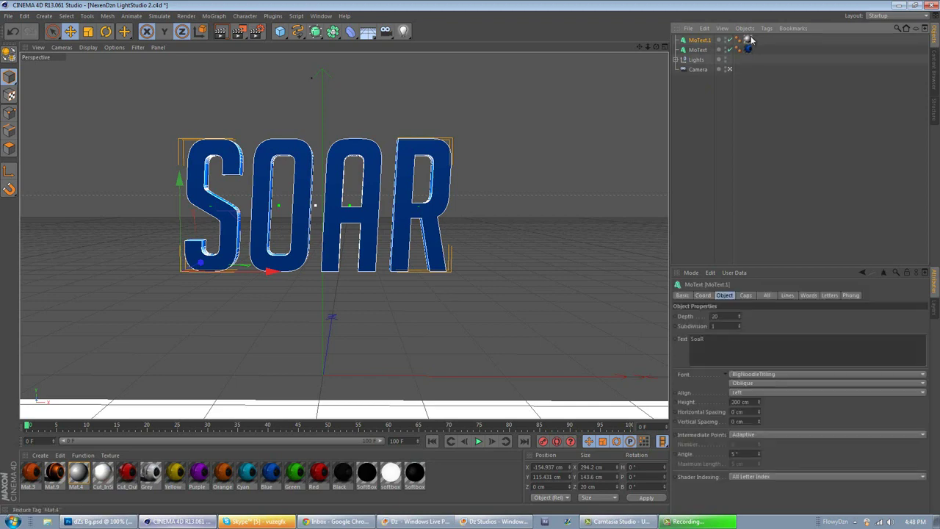
Set MoText.1's start and end caps to Fillet Cap, 1 cm radius, Engraved fillet type
left_click(745, 295)
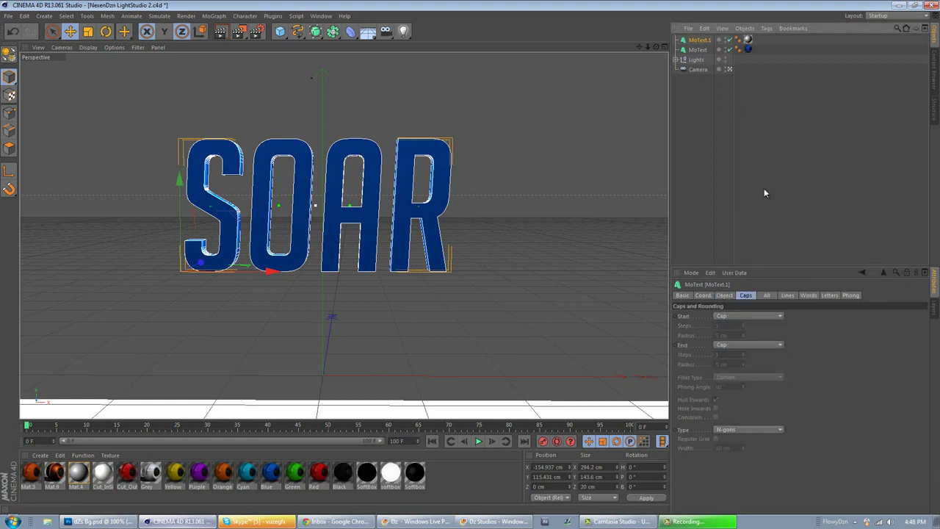
left_click(746, 316)
left_click(735, 352)
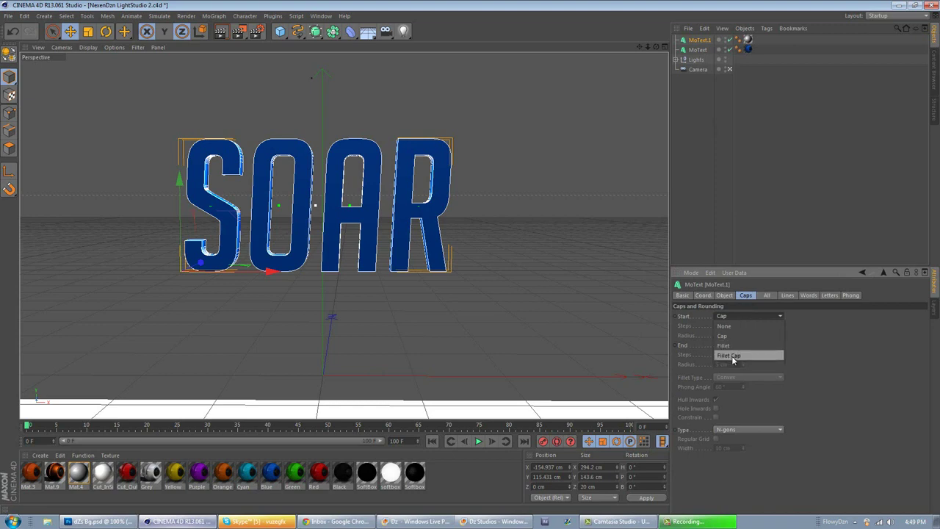
left_click(735, 346)
left_click(731, 381)
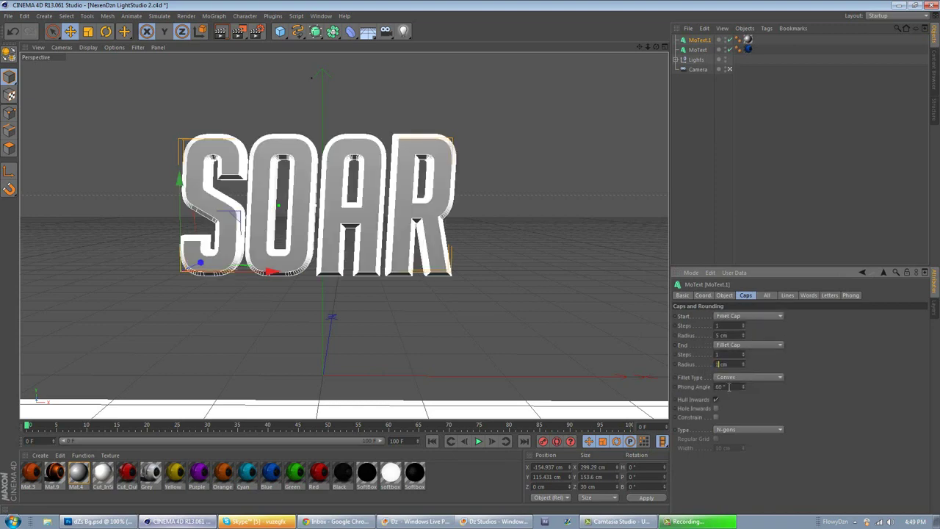
key("Return")
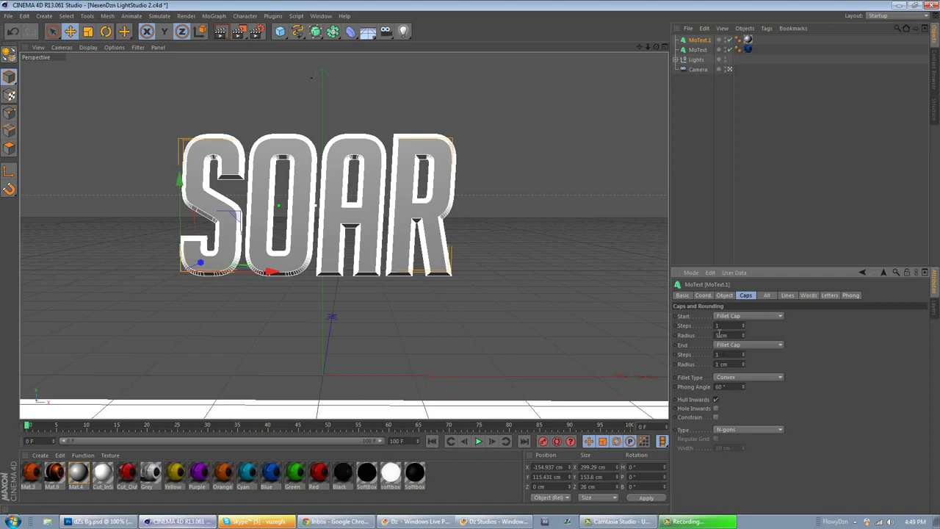
key("Return")
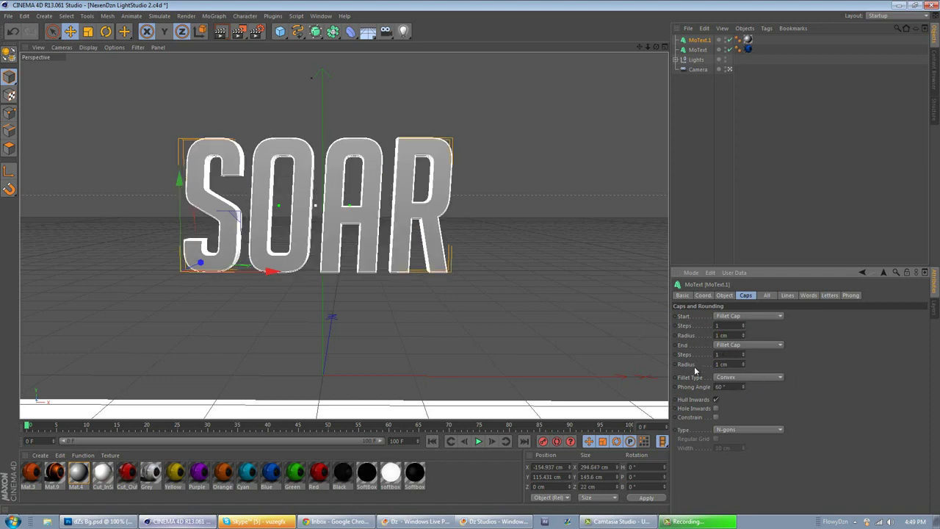
left_click(765, 378)
left_click(747, 446)
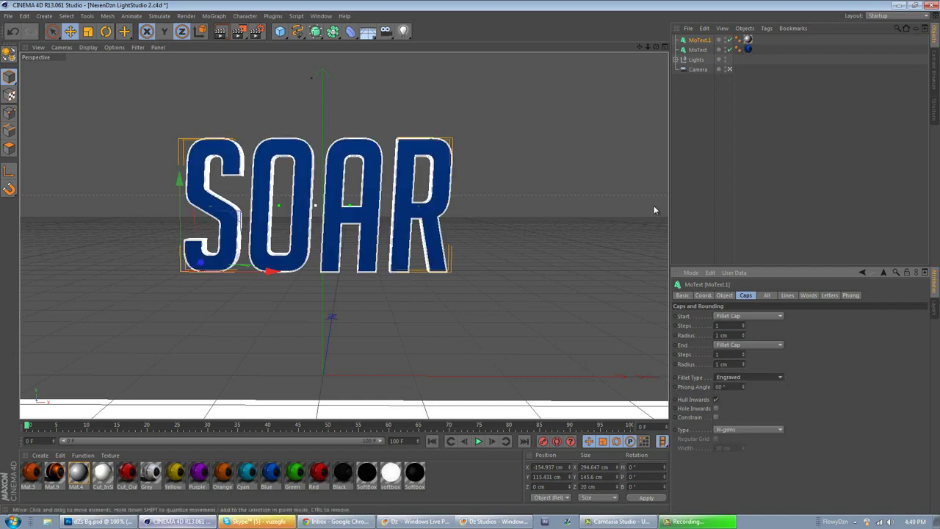
left_click(699, 50)
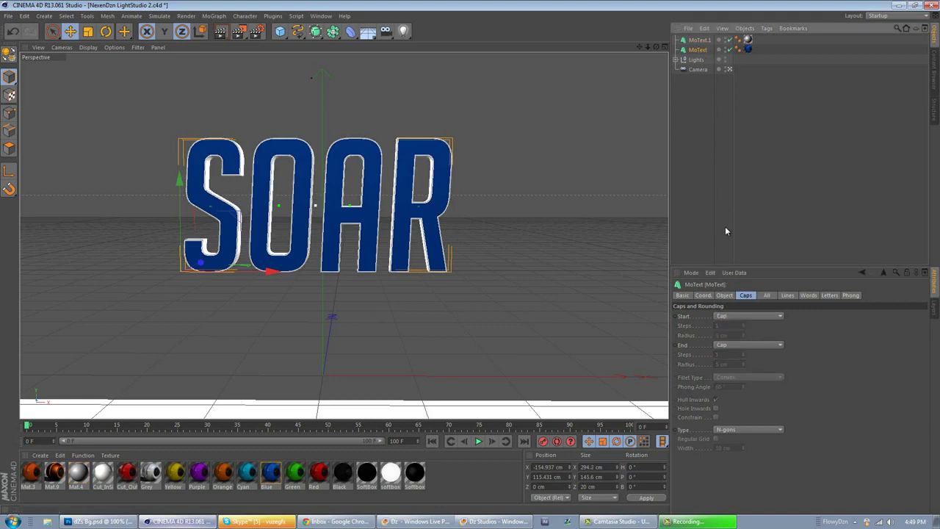
Raise the original SOAR MoText's depth to 300 cm, then settle on 200 cm
left_click(724, 296)
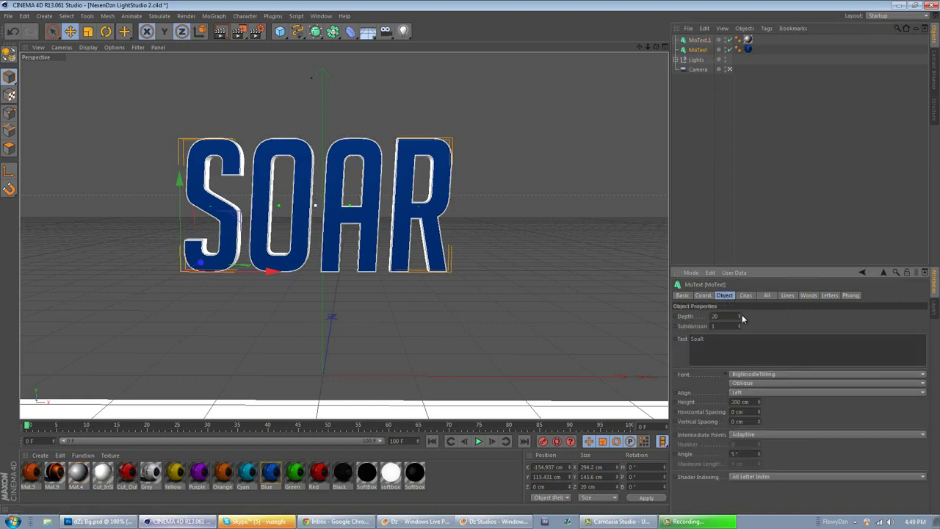
left_click_drag(739, 316, 735, 340)
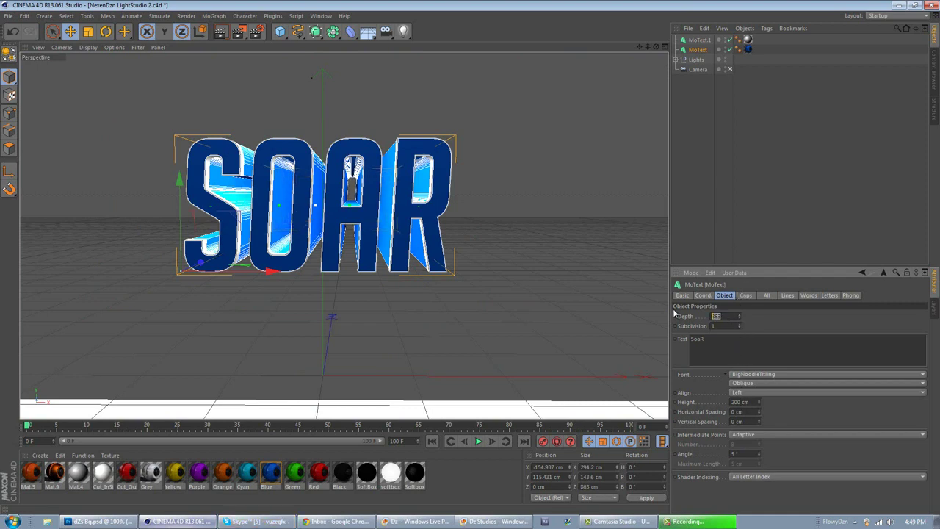
key("Return")
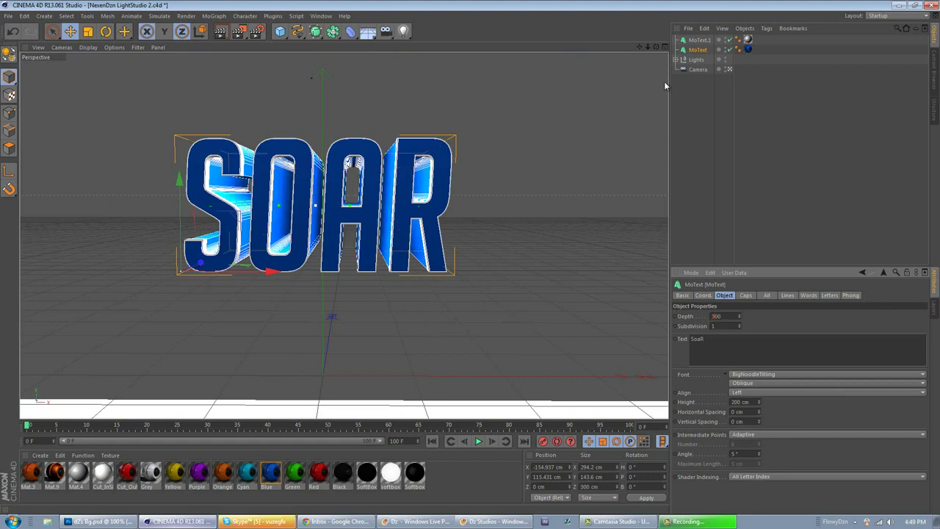
left_click(731, 68)
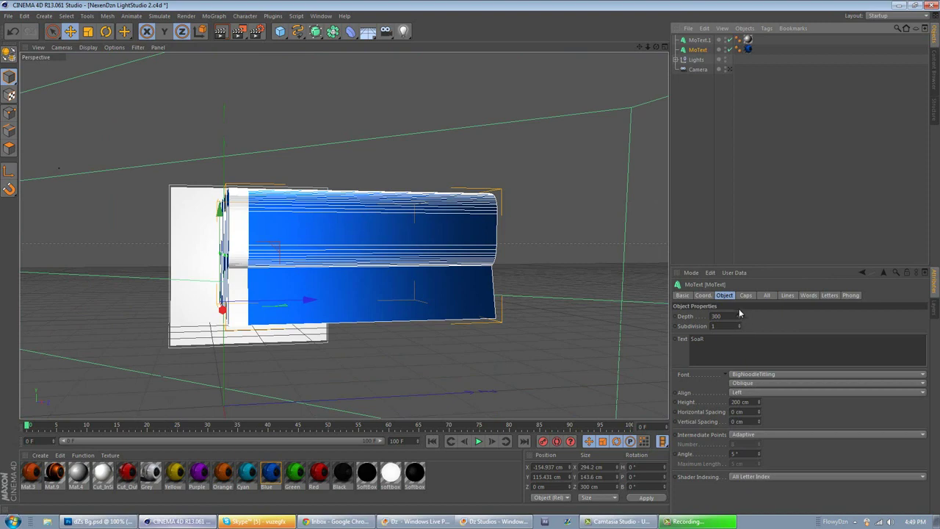
left_click(715, 315)
type("200")
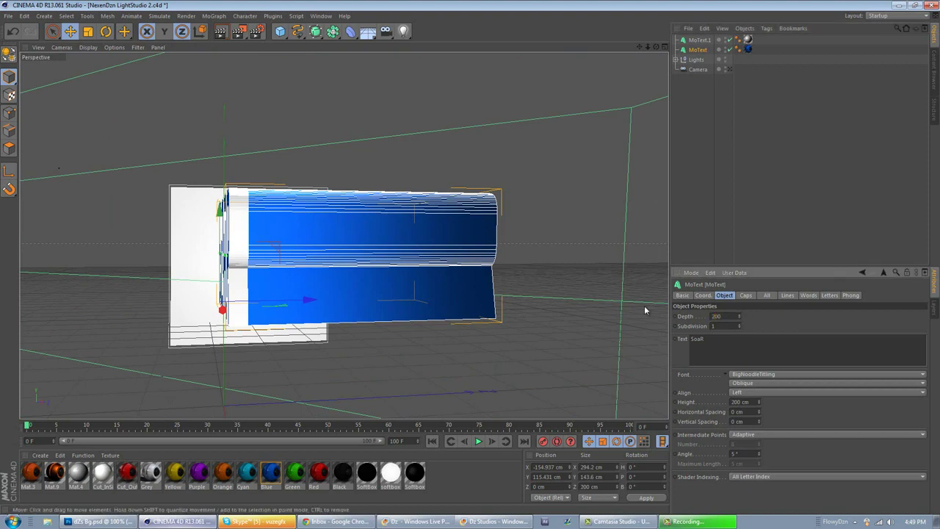
key("Return")
Copy MoText.1 into MoText.2 and move it farther back along the Z axis
left_click(697, 42)
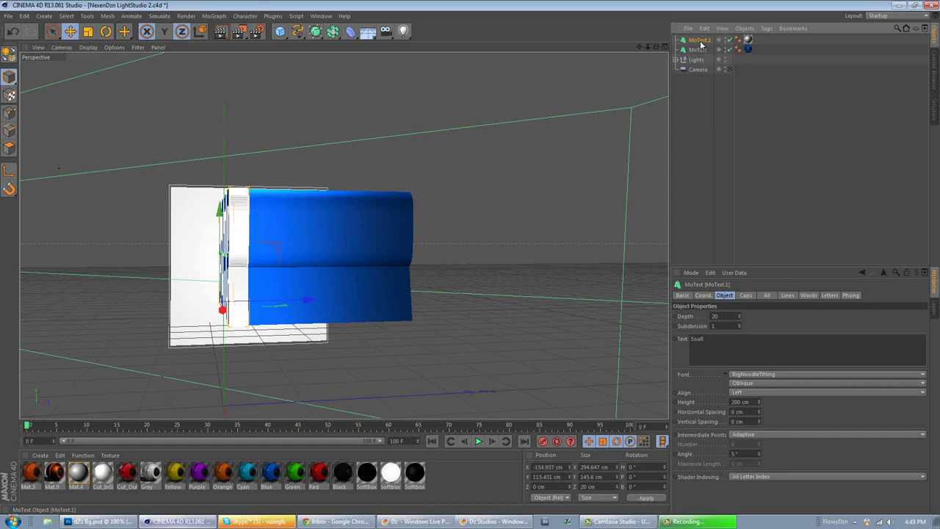
left_click(704, 29)
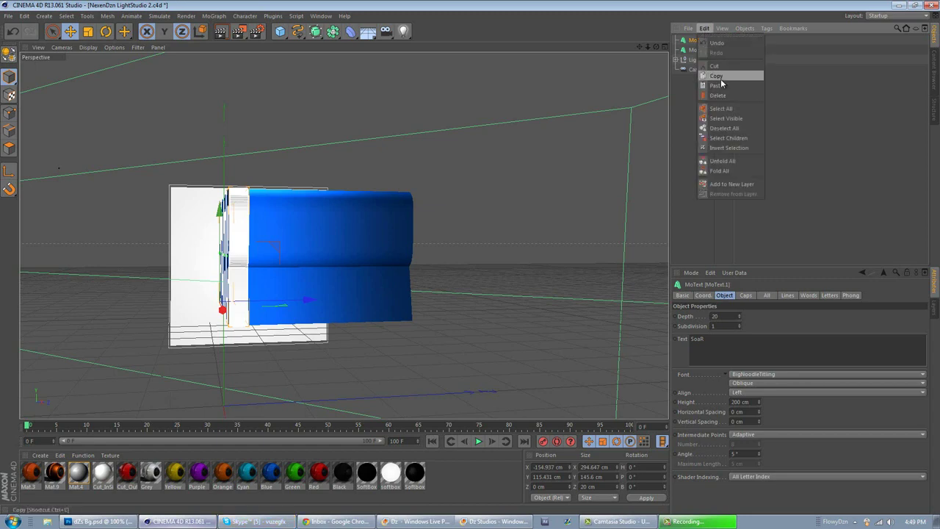
left_click(706, 31)
left_click(708, 30)
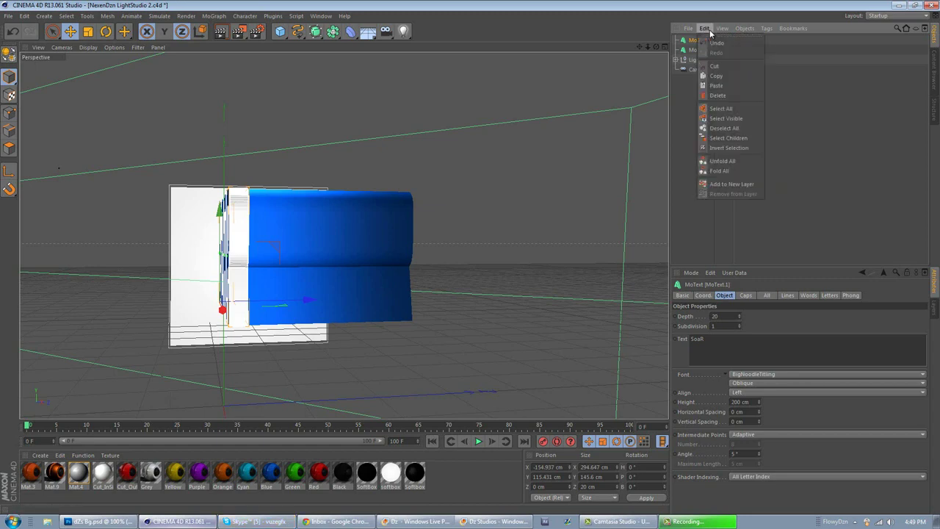
left_click(720, 85)
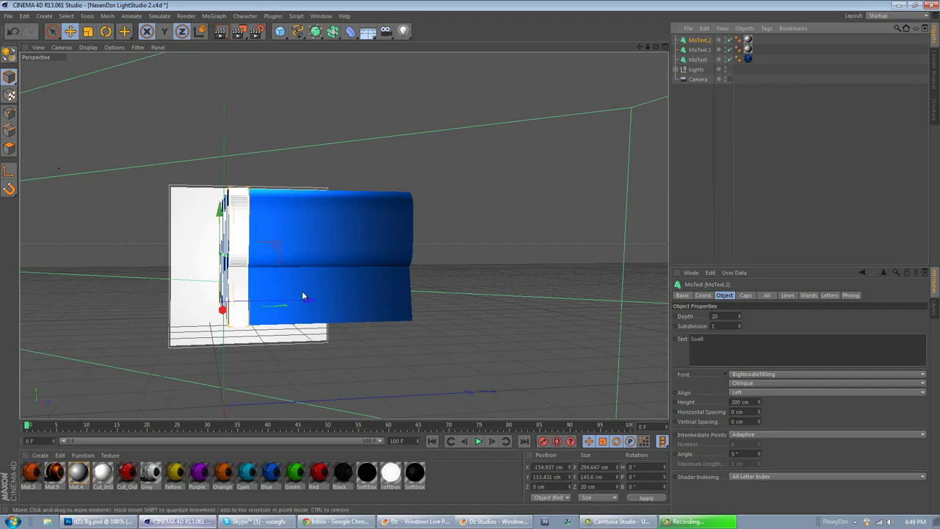
left_click_drag(310, 302, 338, 298)
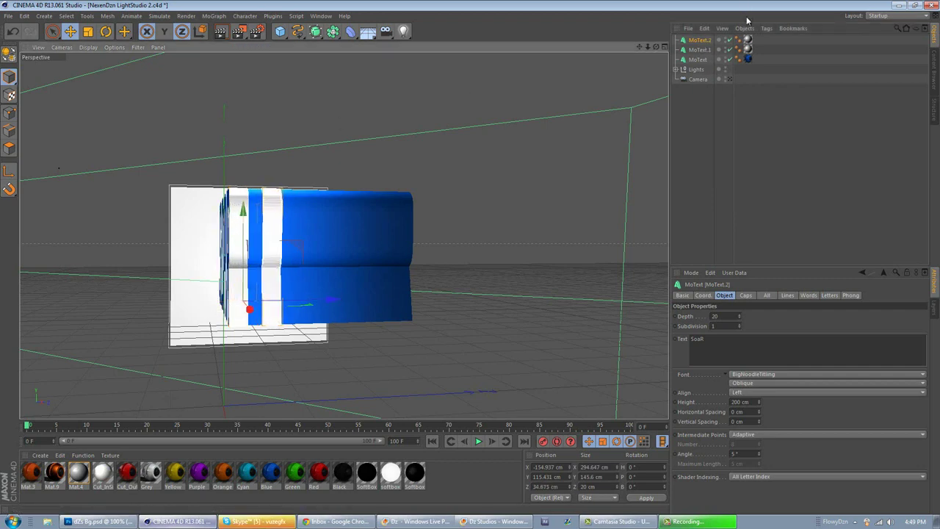
Duplicate the pair into MoText.3–MoText.6, shifting the copies farther back along the depth
left_click(699, 50, "shift")
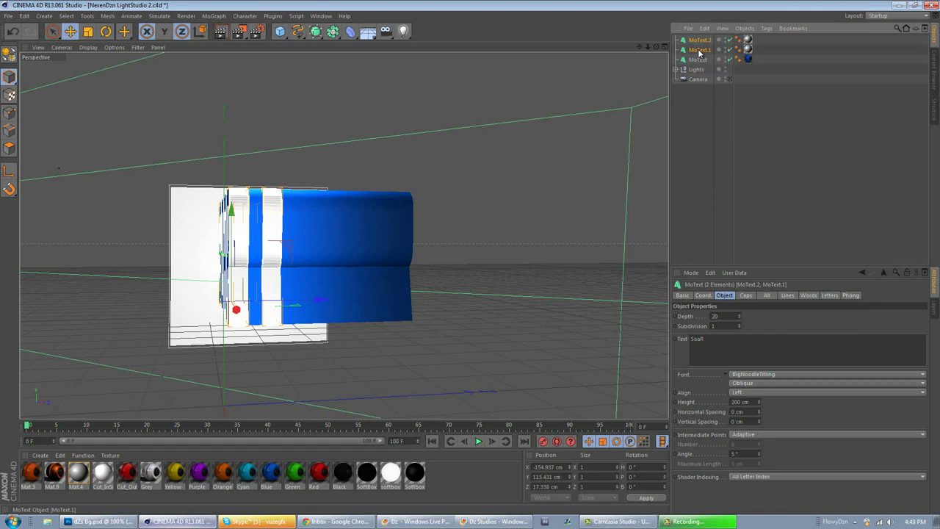
key("ctrl+c")
key("ctrl+v")
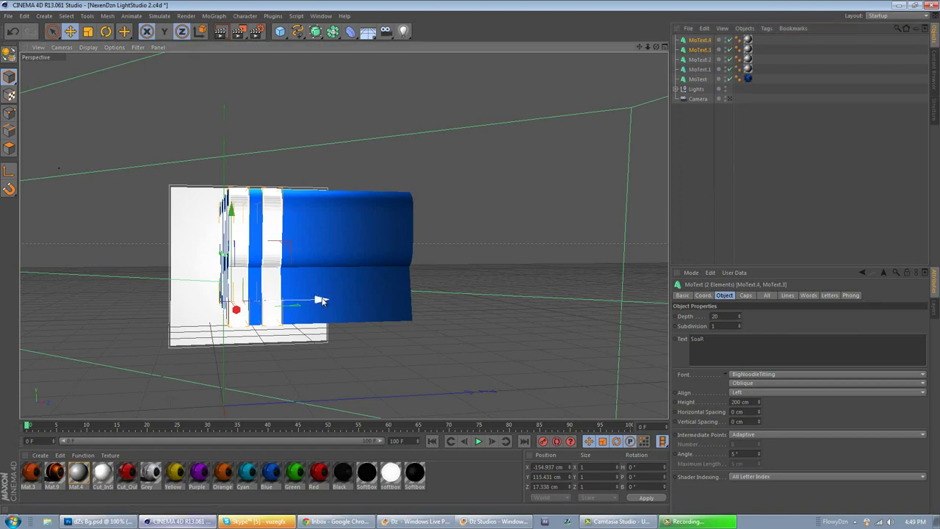
left_click_drag(320, 300, 416, 301)
key("ctrl+c")
key("ctrl+v")
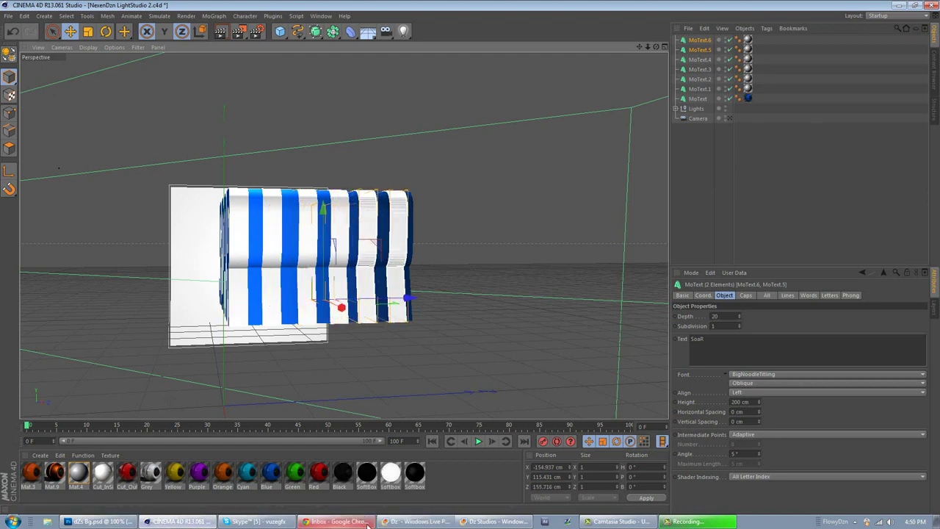
Check the Dz Studios reference render, then return to the Cinema 4D scene
left_click(397, 521)
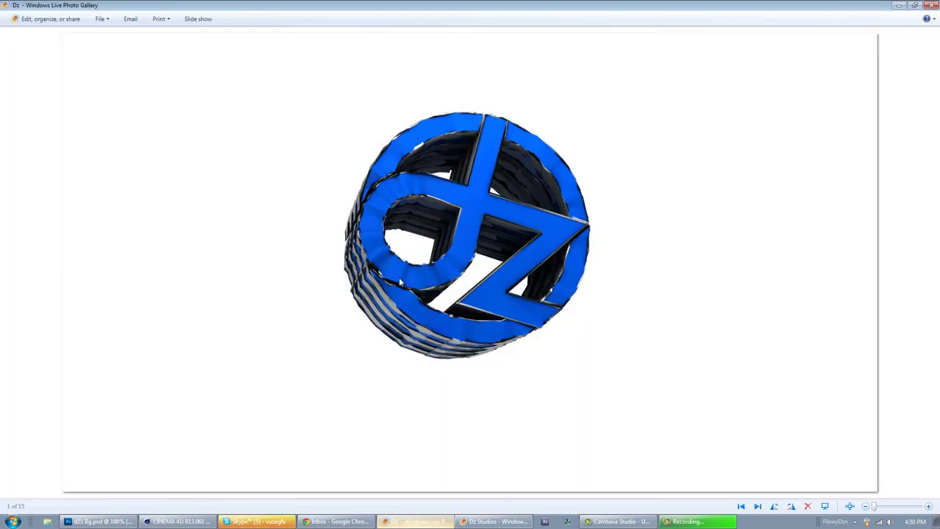
left_click(496, 521)
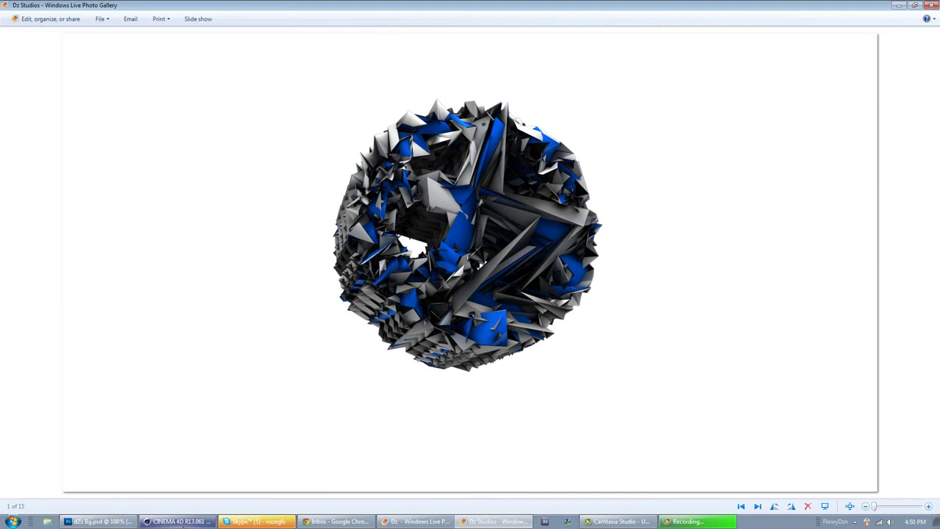
left_click(180, 521)
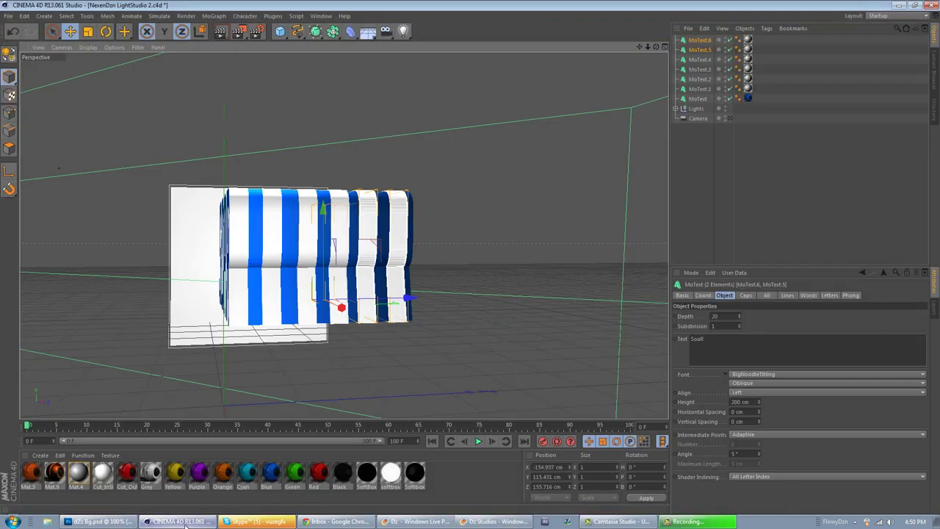
With nothing selected, add a MoGraph Random effector and set its Deformation to Point
left_click(701, 98)
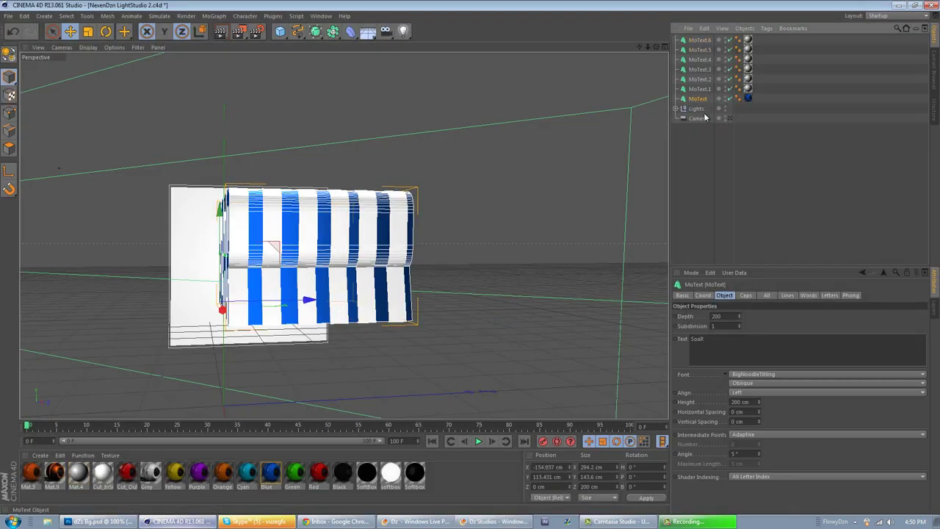
left_click(706, 132)
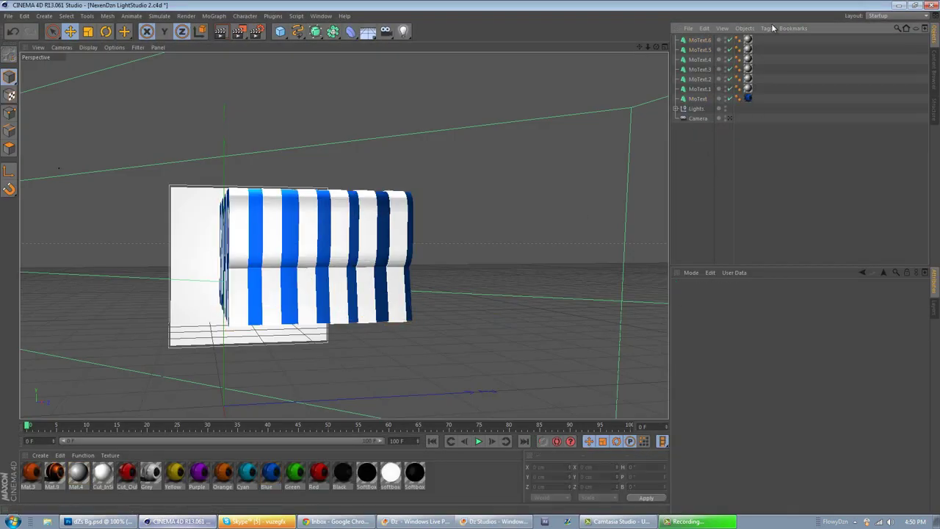
left_click(211, 16)
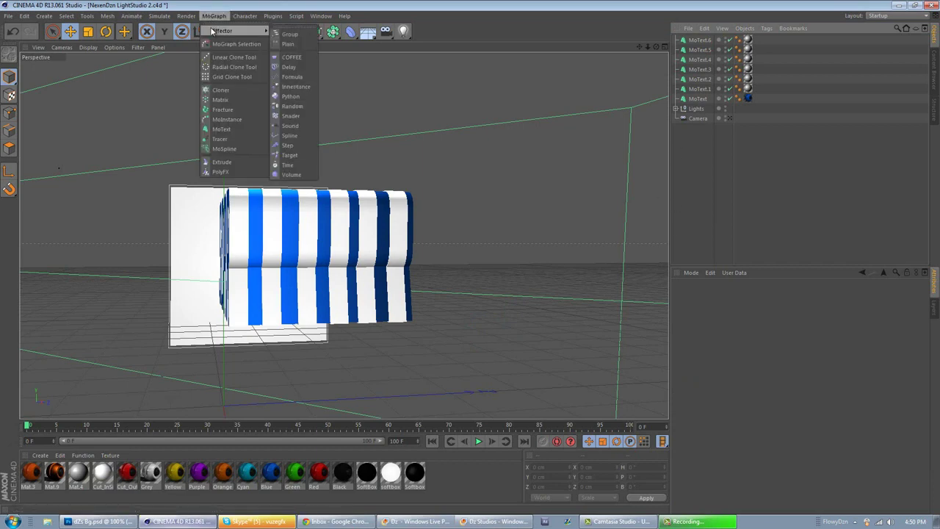
left_click(292, 112)
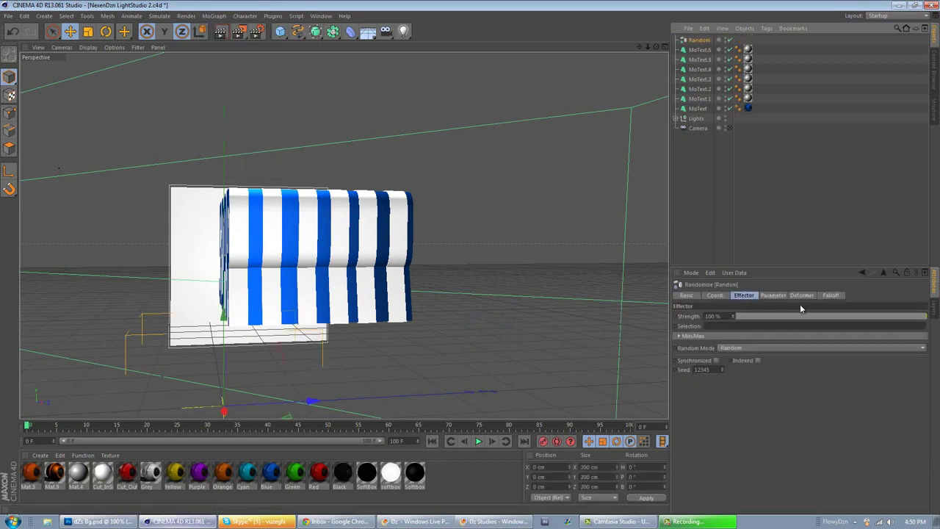
left_click(802, 296)
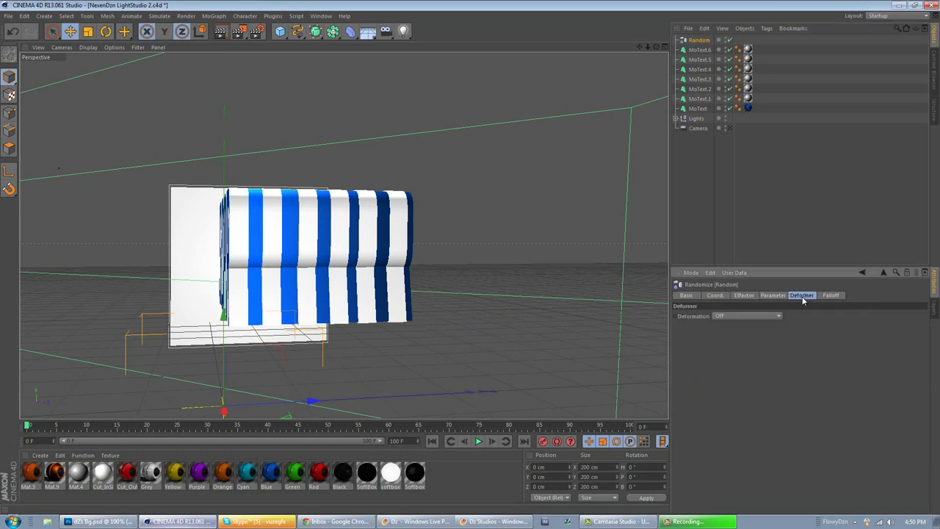
left_click(767, 313)
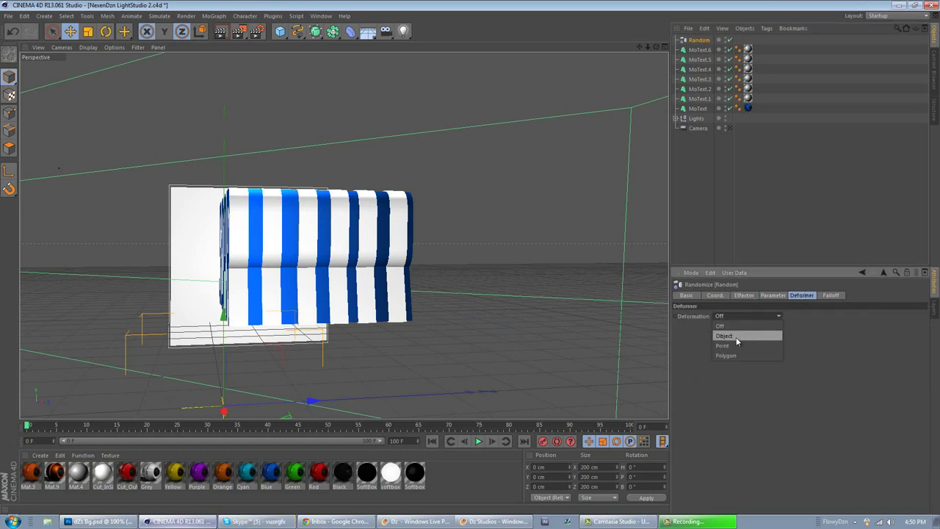
left_click(735, 336)
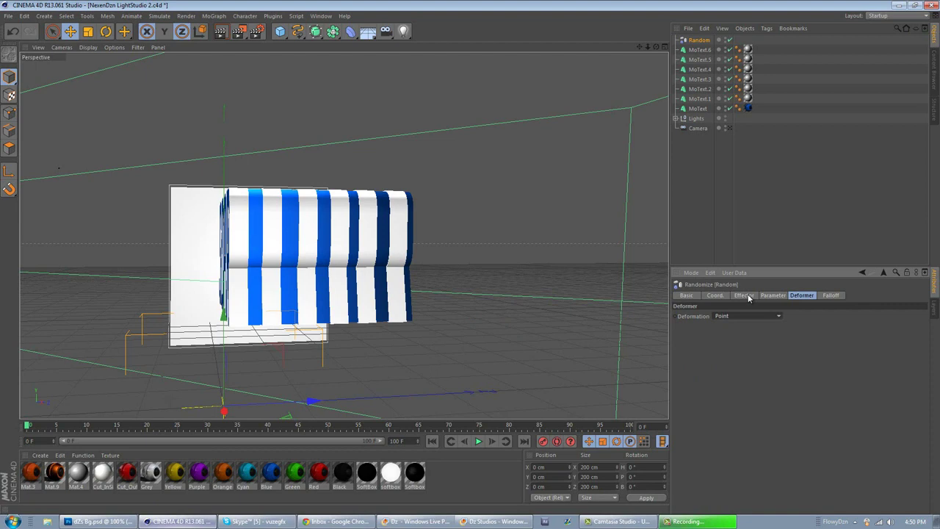
Group the Random effector and all eight MoText objects under a Null
left_click(699, 108)
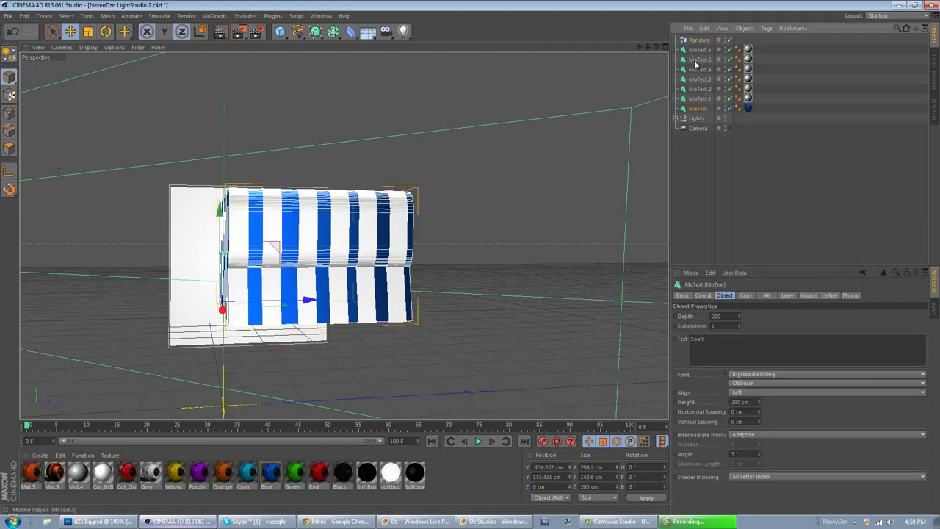
left_click(697, 41, "shift")
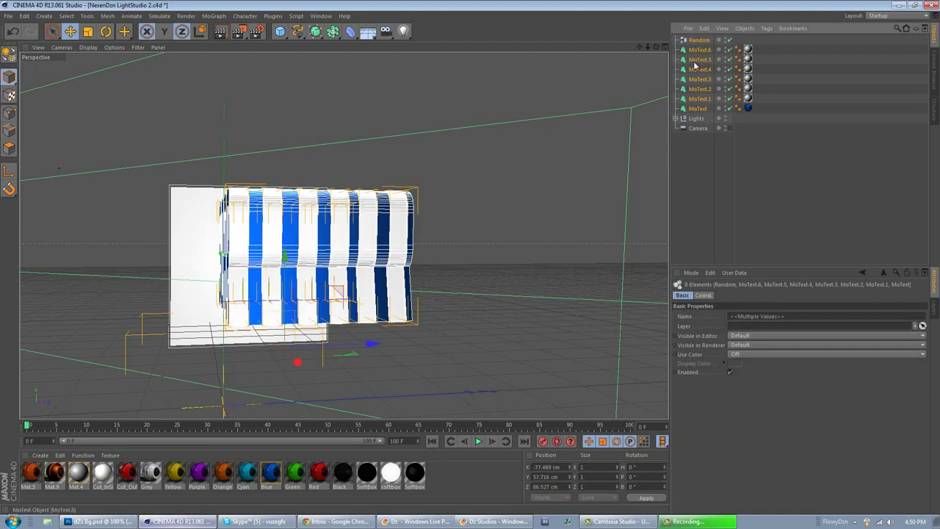
left_click_drag(681, 36, 790, 109)
right_click(699, 103)
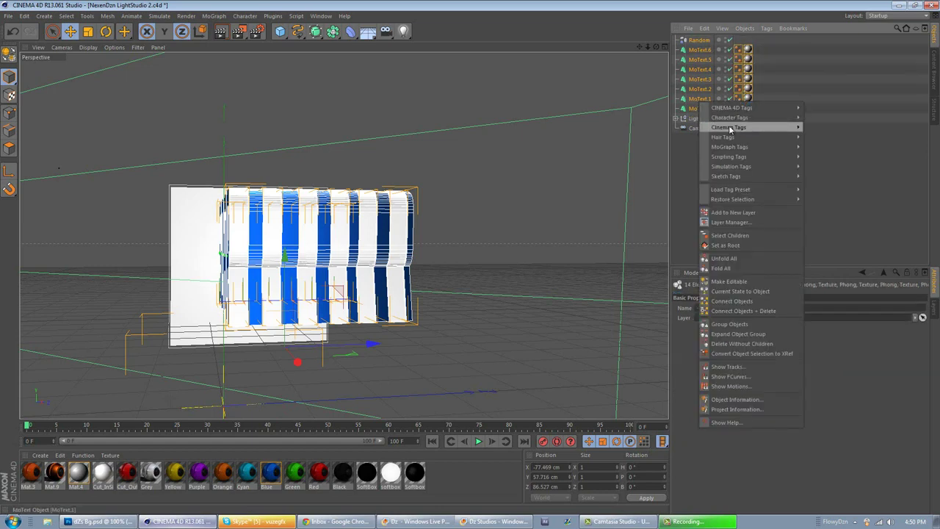
left_click(729, 324)
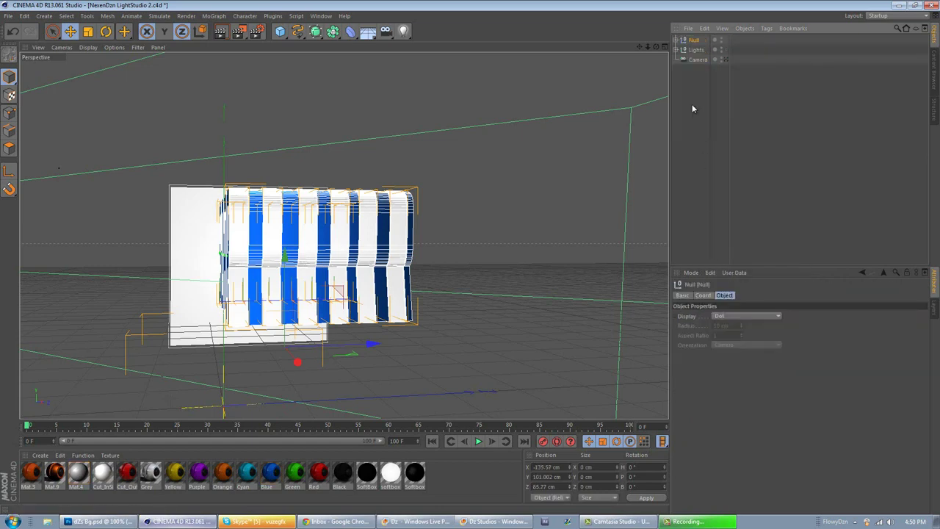
left_click(675, 40)
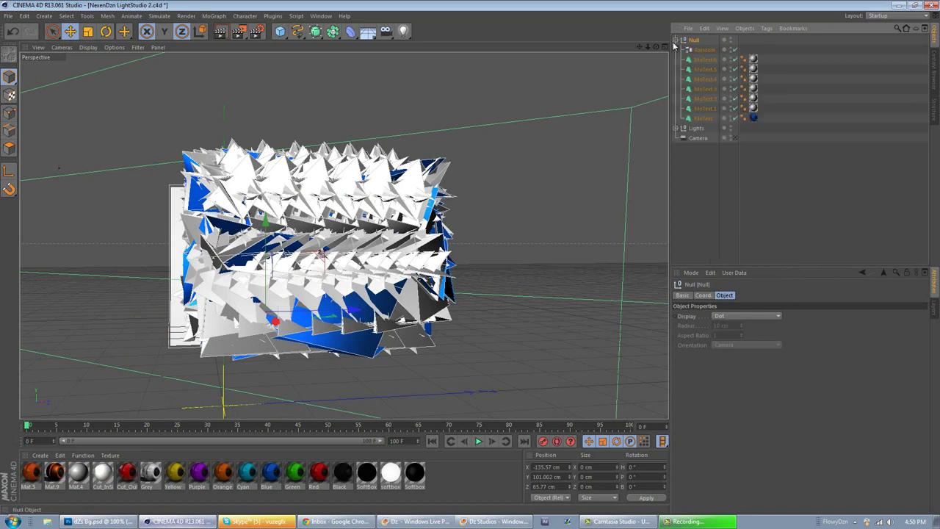
left_click(735, 139)
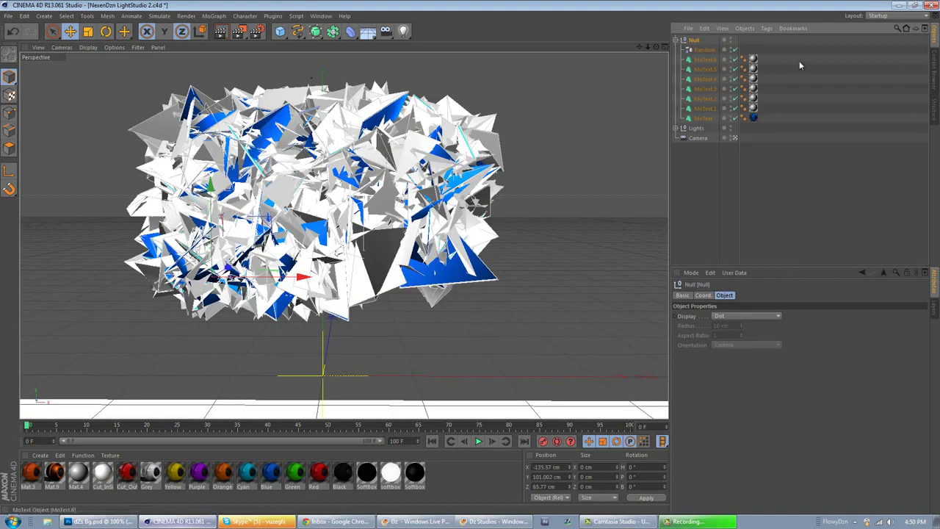
Lower the Random effector's strength to 3%
left_click(690, 52)
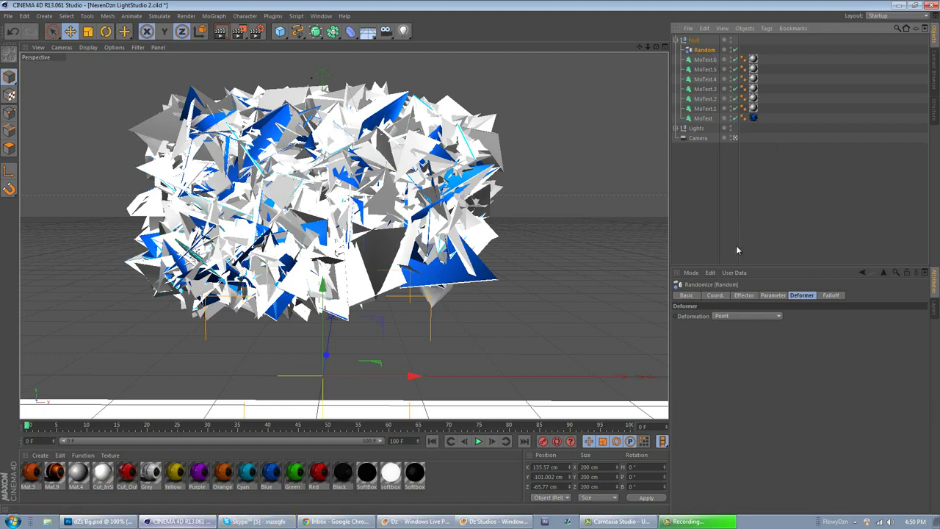
left_click(747, 296)
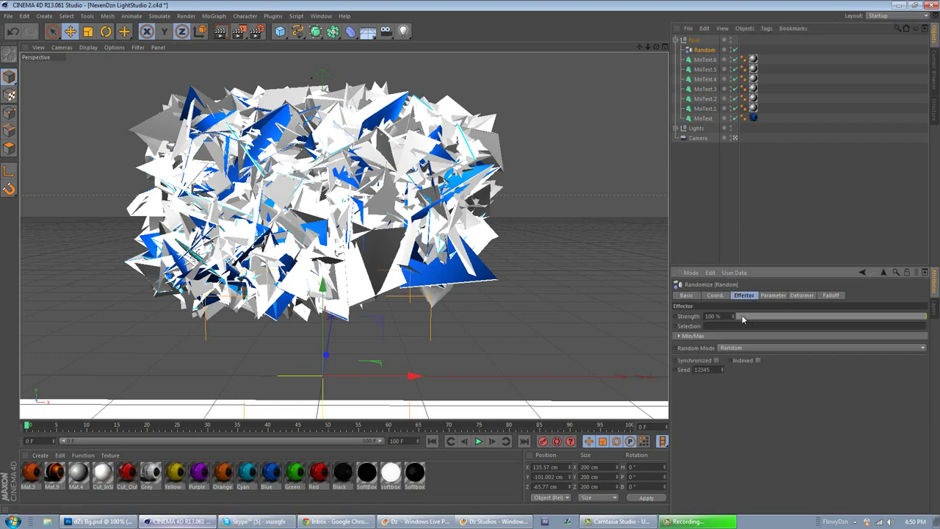
left_click(740, 316)
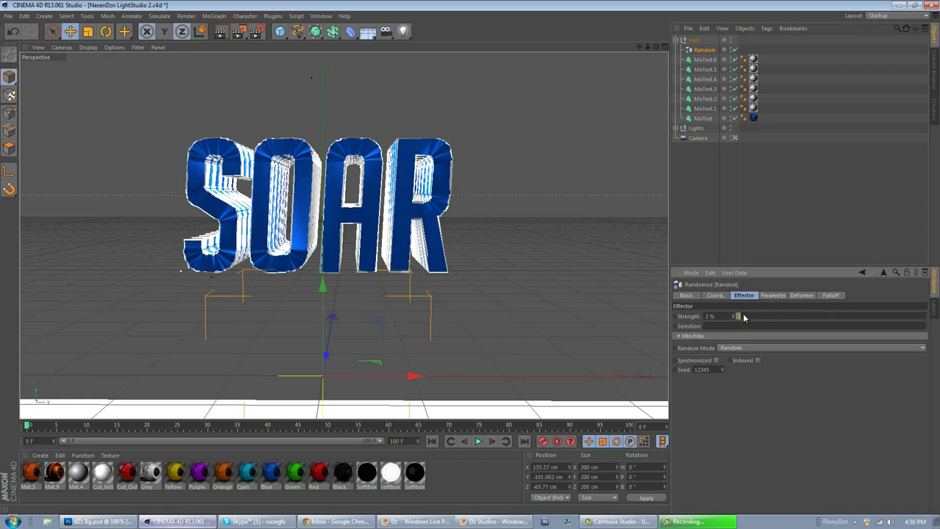
left_click(740, 316)
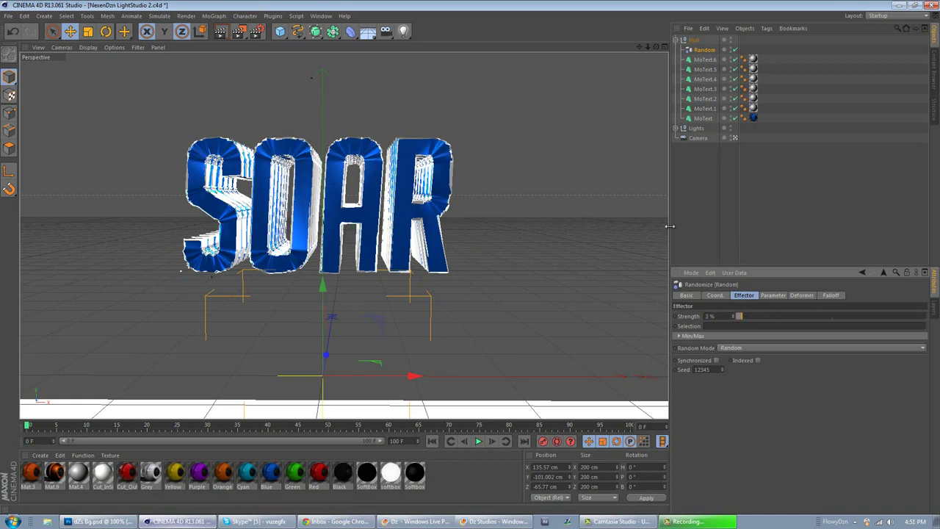
left_click(685, 189)
left_click(676, 39)
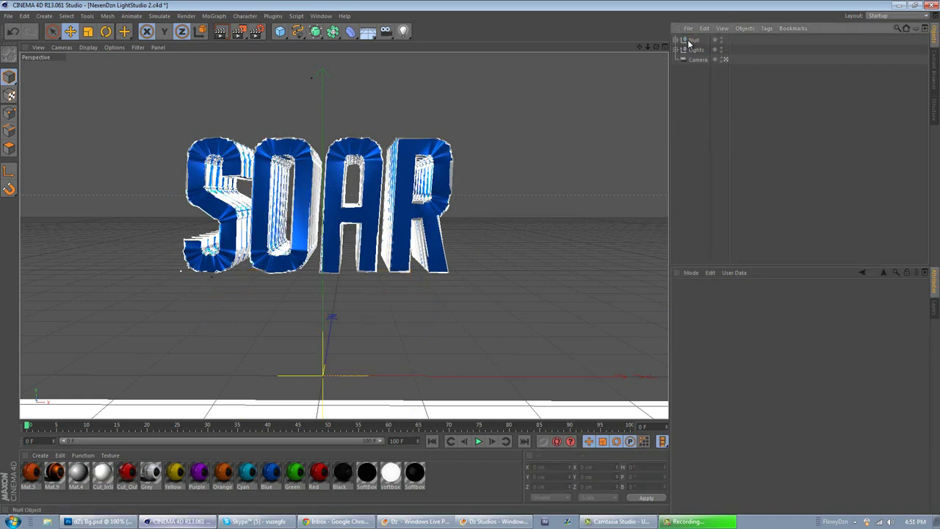
left_click(690, 41)
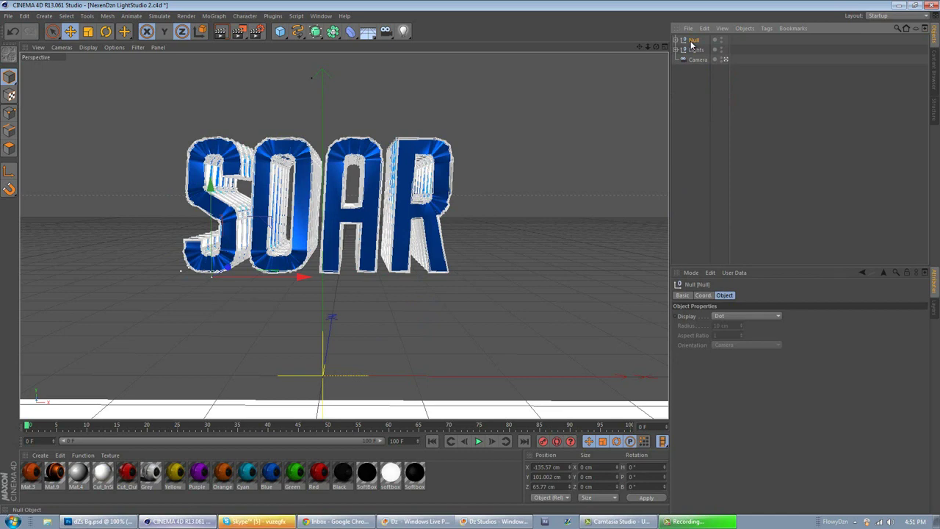